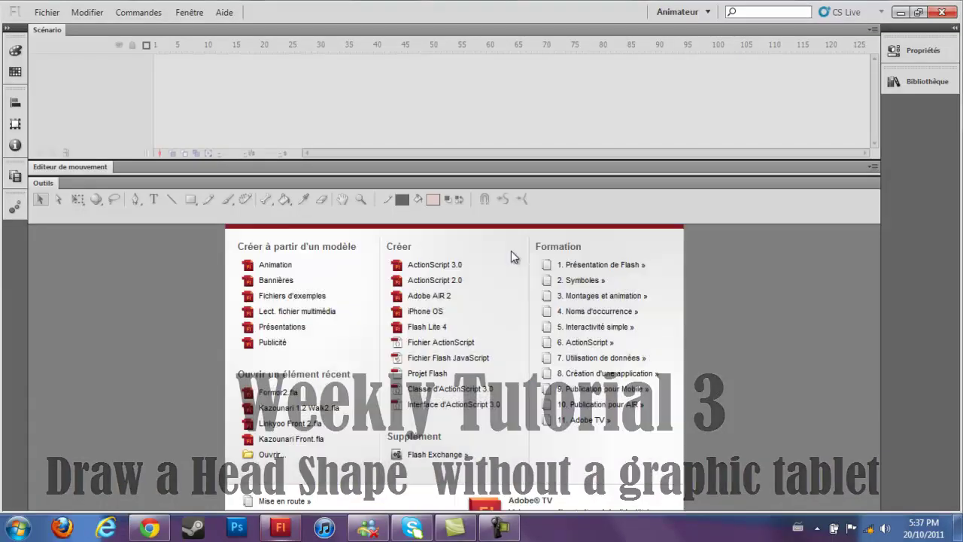
- Create a new ActionScript 2.0 document and draw a pink circle with a black outline near the middle of the stage
{"action": "left_click", "coordinate": [442, 277]}
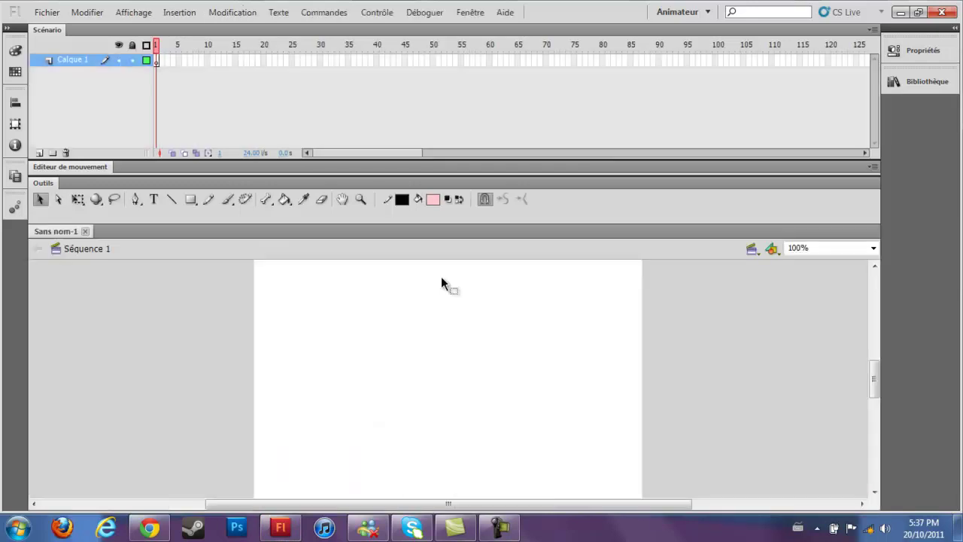
{"action": "left_click", "coordinate": [191, 204]}
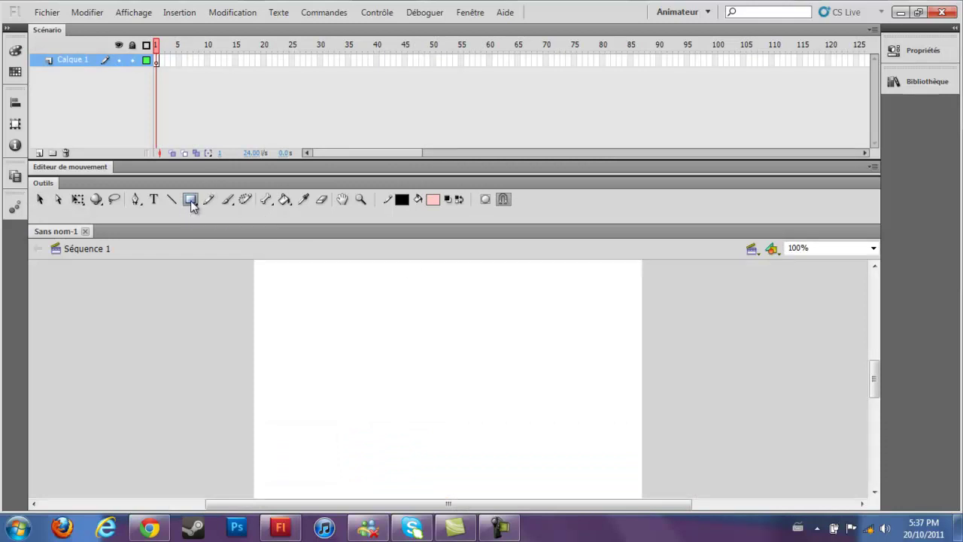
{"action": "left_click_drag", "start_coordinate": [192, 205], "coordinate": [228, 216]}
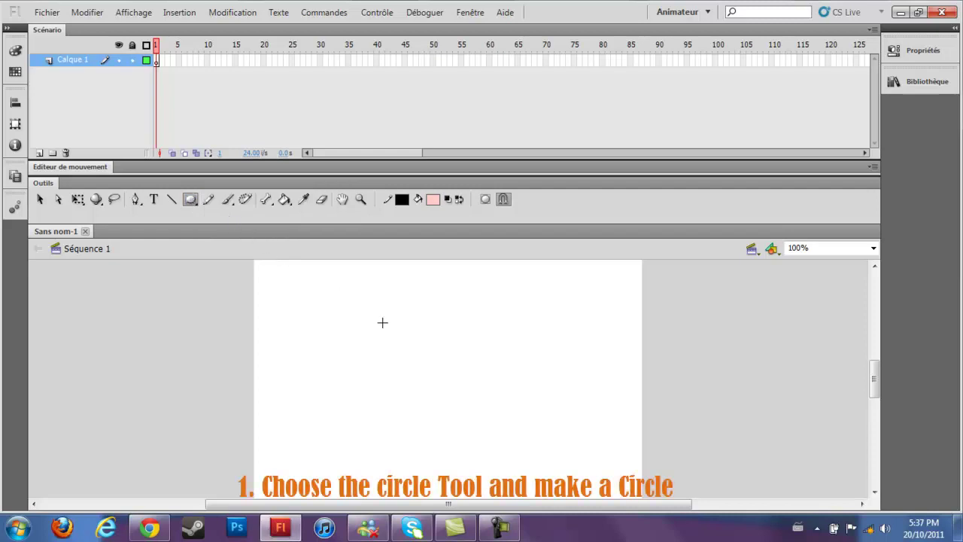
{"action": "left_click_drag", "start_coordinate": [400, 311], "coordinate": [479, 389]}
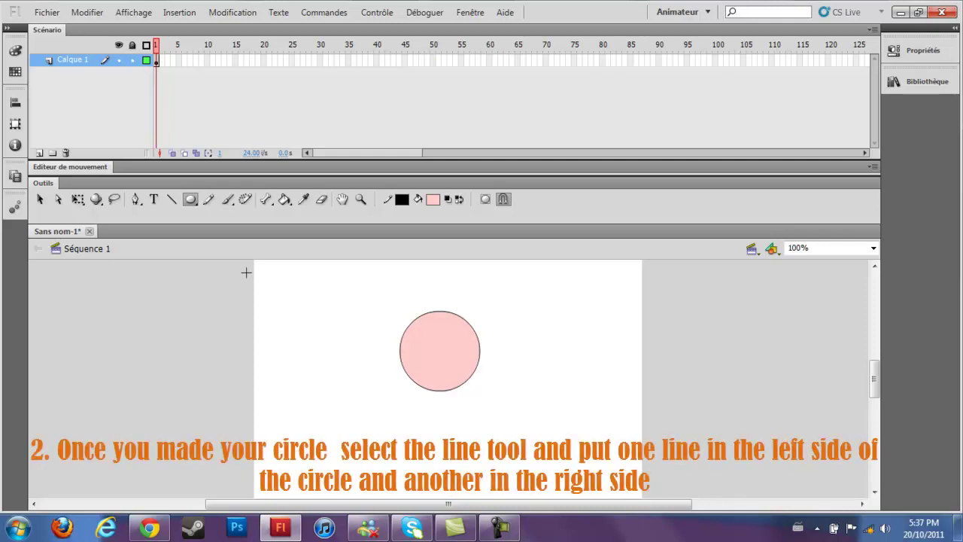
- Draw three vertical lines taller than the circle: one on each side of it and one through its centre
{"action": "left_click", "coordinate": [171, 201]}
{"action": "left_click_drag", "start_coordinate": [389, 293], "coordinate": [388, 448]}
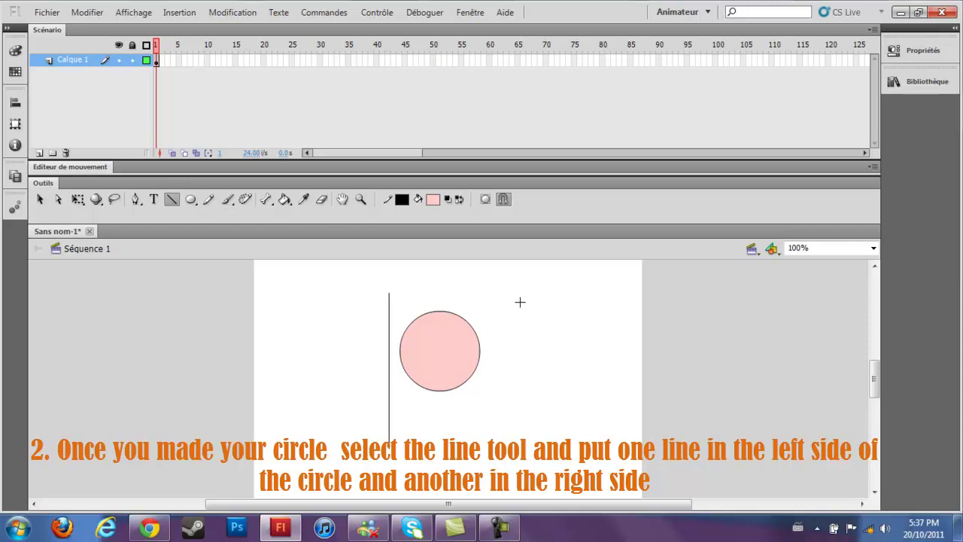
{"action": "left_click_drag", "start_coordinate": [495, 288], "coordinate": [495, 457]}
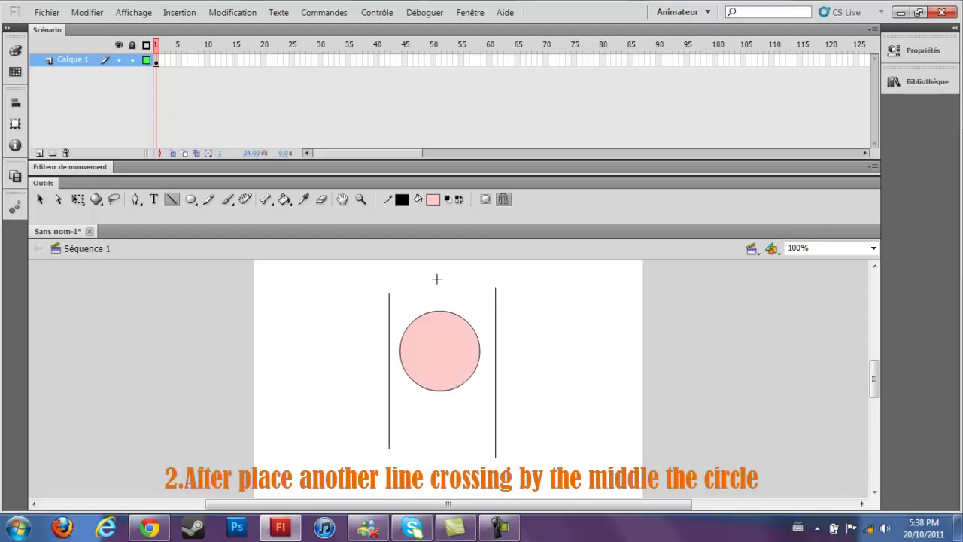
{"action": "left_click_drag", "start_coordinate": [437, 277], "coordinate": [438, 464]}
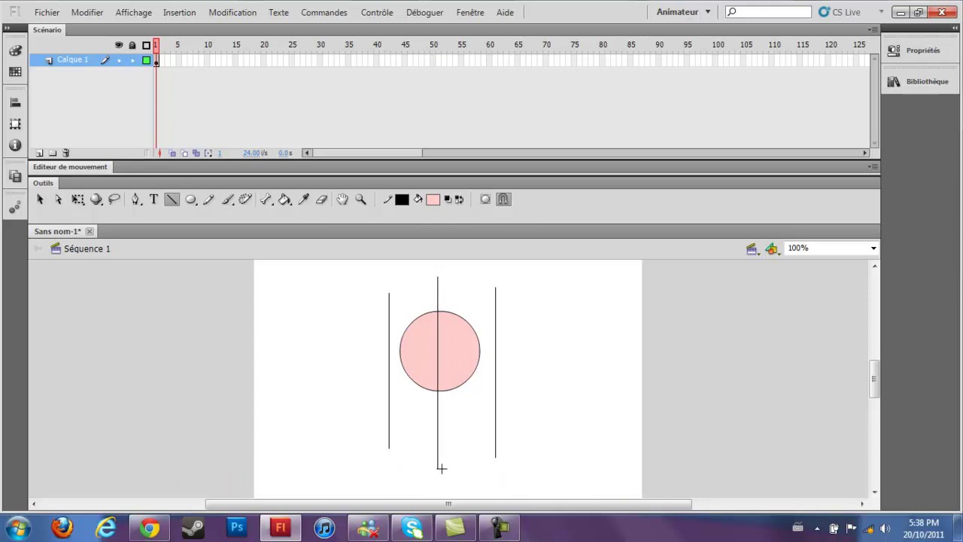
{"action": "key", "text": "ctrl+z"}
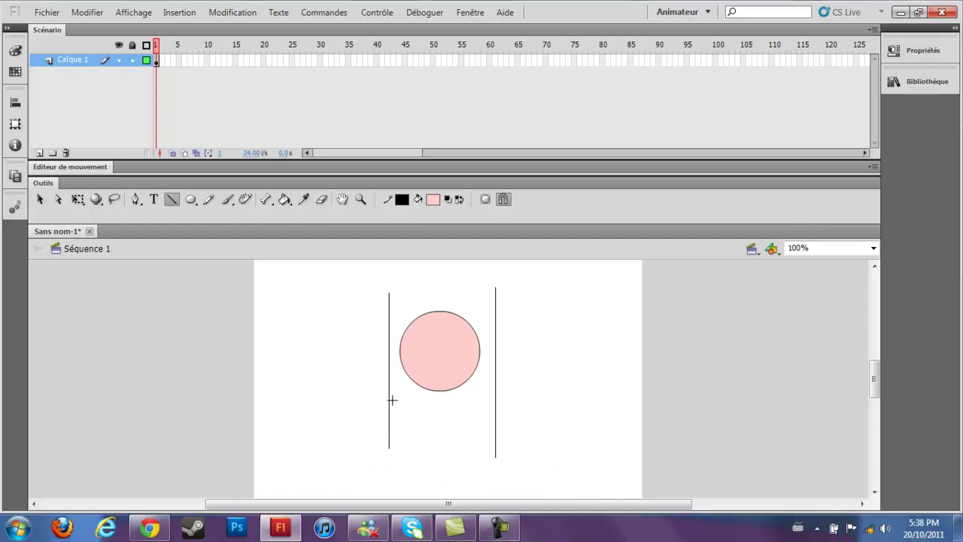
{"action": "left_click_drag", "start_coordinate": [439, 270], "coordinate": [438, 489]}
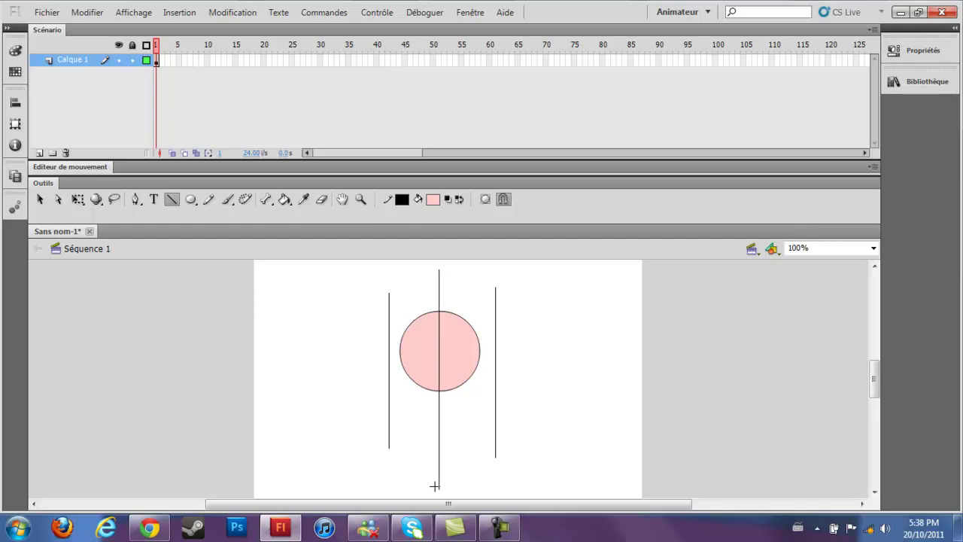
- Move the two outer vertical lines inward until they touch the left and right edges of the circle
{"action": "left_click", "coordinate": [874, 250]}
{"action": "left_click", "coordinate": [837, 303]}
{"action": "left_click", "coordinate": [36, 202]}
{"action": "left_click", "coordinate": [391, 363]}
{"action": "mouse_move", "coordinate": [391, 363]}
{"action": "left_mouse_down"}
{"action": "mouse_move", "coordinate": [400, 363]}
{"action": "mouse_move", "coordinate": [395, 345]}
{"action": "left_mouse_up"}
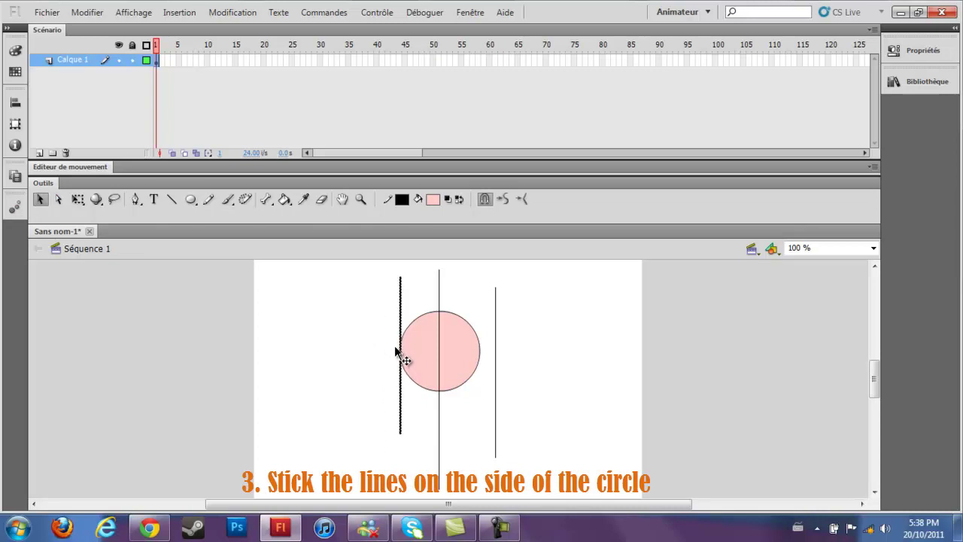
{"action": "left_click", "coordinate": [507, 362]}
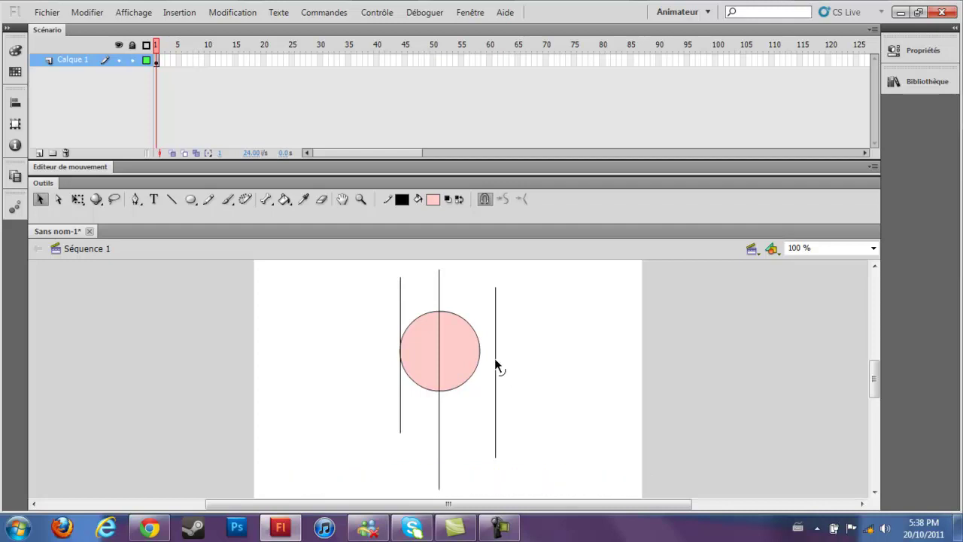
{"action": "left_click_drag", "start_coordinate": [498, 360], "coordinate": [477, 349]}
{"action": "left_click", "coordinate": [517, 410]}
- Draw two oblique lines from the side lines to a chin point on the middle line, and delete the line ends below them
{"action": "left_click", "coordinate": [171, 200]}
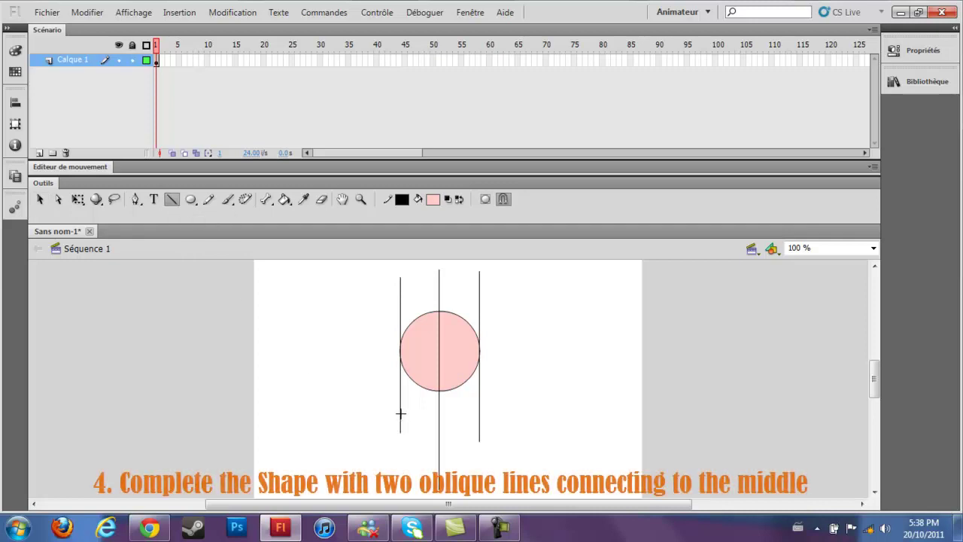
{"action": "mouse_move", "coordinate": [401, 412]}
{"action": "left_mouse_down"}
{"action": "mouse_move", "coordinate": [439, 440]}
{"action": "mouse_move", "coordinate": [550, 369]}
{"action": "mouse_move", "coordinate": [492, 389]}
{"action": "mouse_move", "coordinate": [480, 415]}
{"action": "left_mouse_up"}
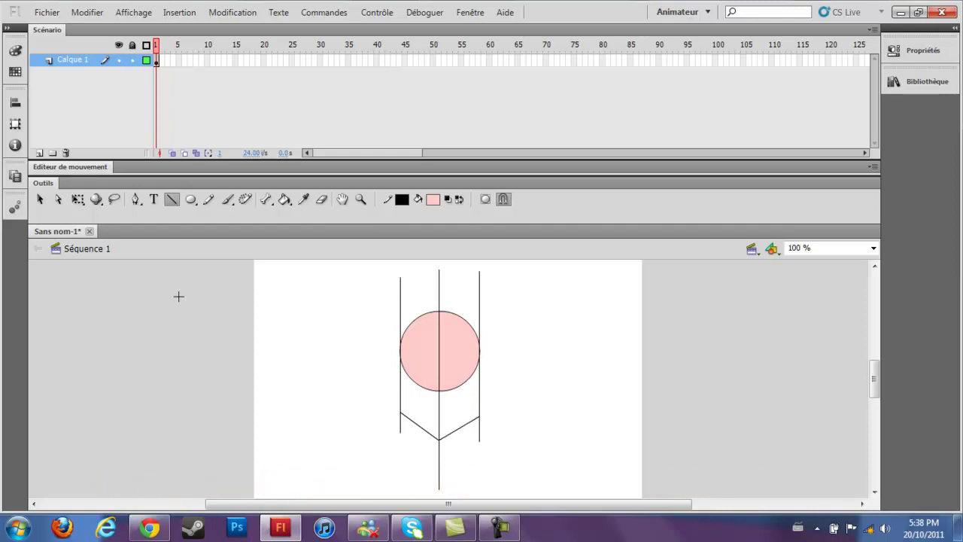
{"action": "left_click", "coordinate": [41, 200]}
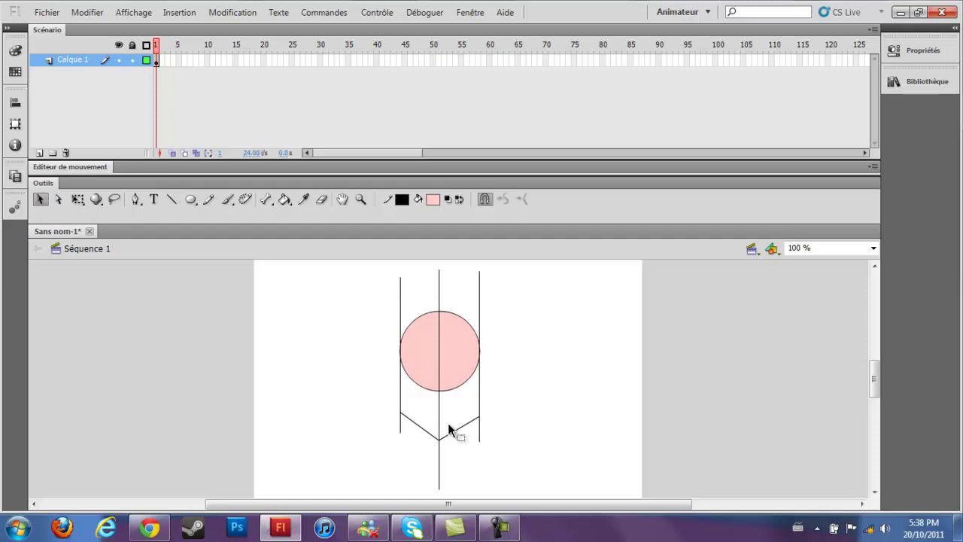
{"action": "left_click", "coordinate": [481, 436]}
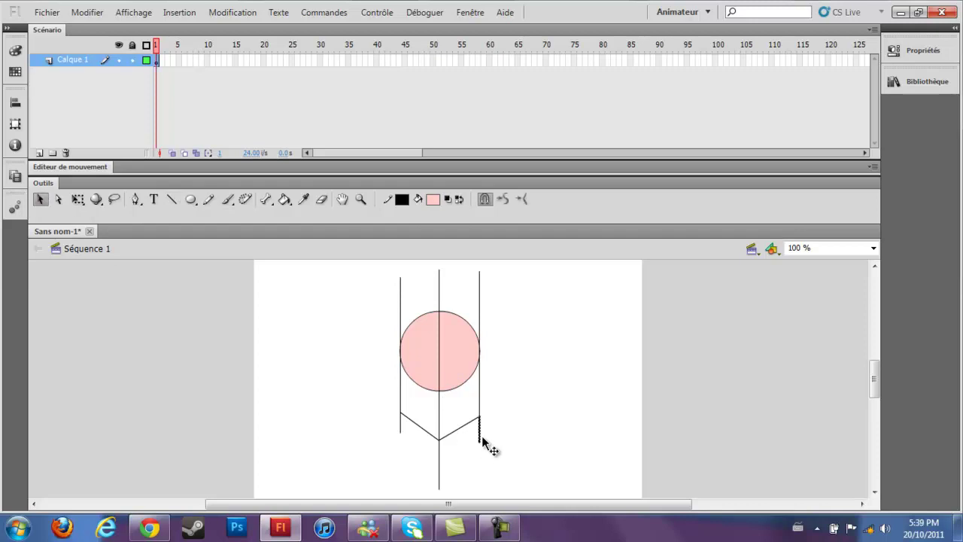
{"action": "key", "text": "Delete"}
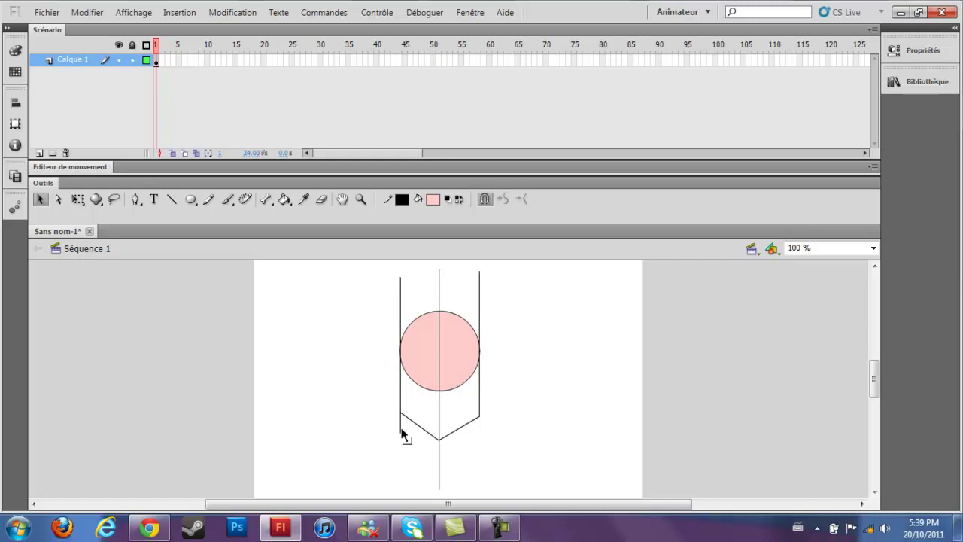
{"action": "left_click", "coordinate": [401, 431]}
{"action": "key", "text": "Delete"}
{"action": "left_click", "coordinate": [439, 452]}
{"action": "key", "text": "Delete"}
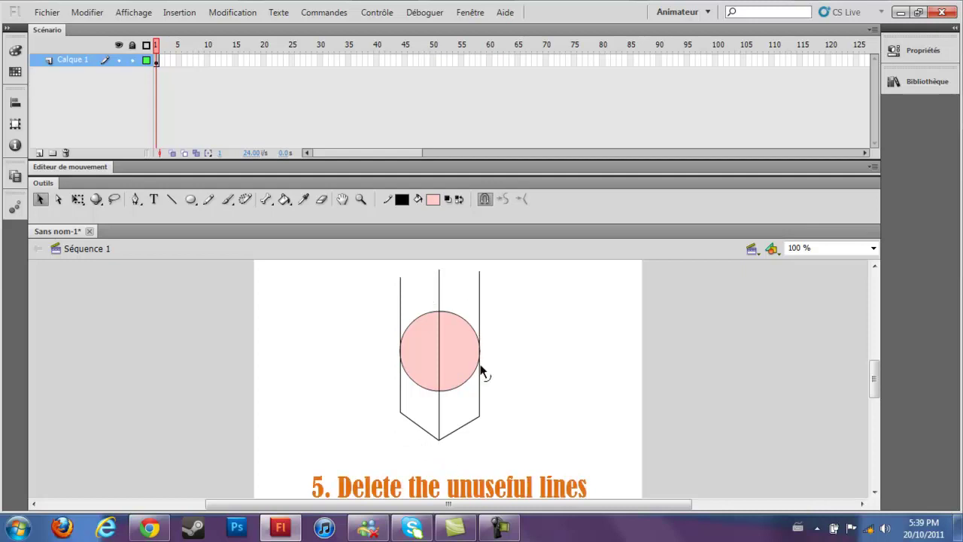
- Delete the parts of the right, middle and left vertical lines that extend above the circle's sides and top
{"action": "left_click", "coordinate": [480, 310]}
{"action": "key", "text": "Delete"}
{"action": "left_click", "coordinate": [441, 290]}
{"action": "key", "text": "Delete"}
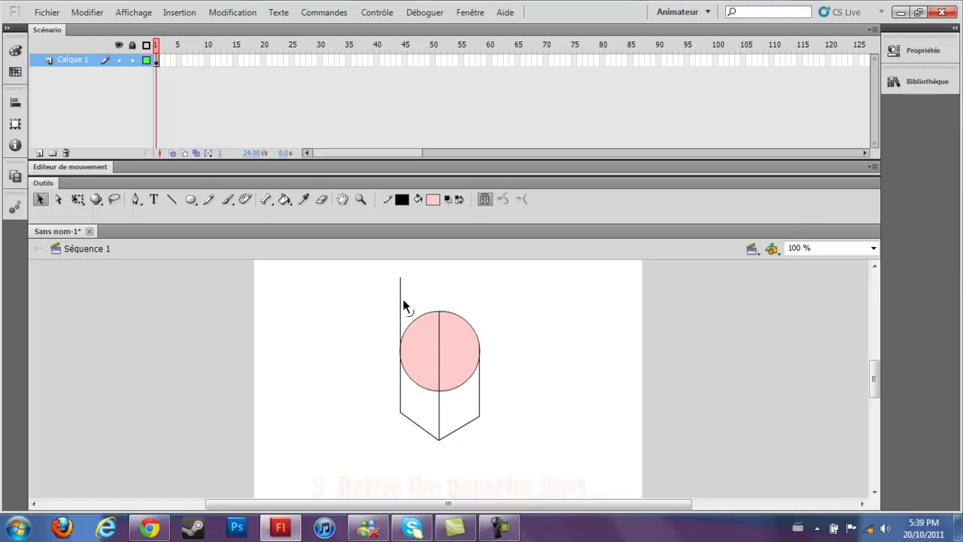
{"action": "left_click", "coordinate": [401, 311]}
{"action": "key", "text": "Delete"}
- Move both jaw corners slightly inward and bend the two oblique chin lines into outward curves
{"action": "left_click_drag", "start_coordinate": [480, 415], "coordinate": [473, 414]}
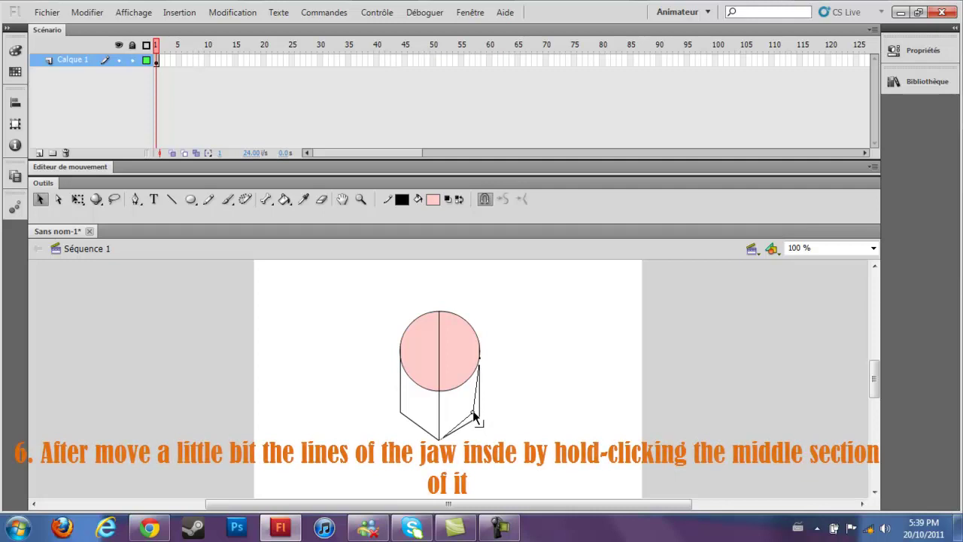
{"action": "left_click_drag", "start_coordinate": [474, 412], "coordinate": [473, 412]}
{"action": "left_click_drag", "start_coordinate": [401, 414], "coordinate": [406, 411]}
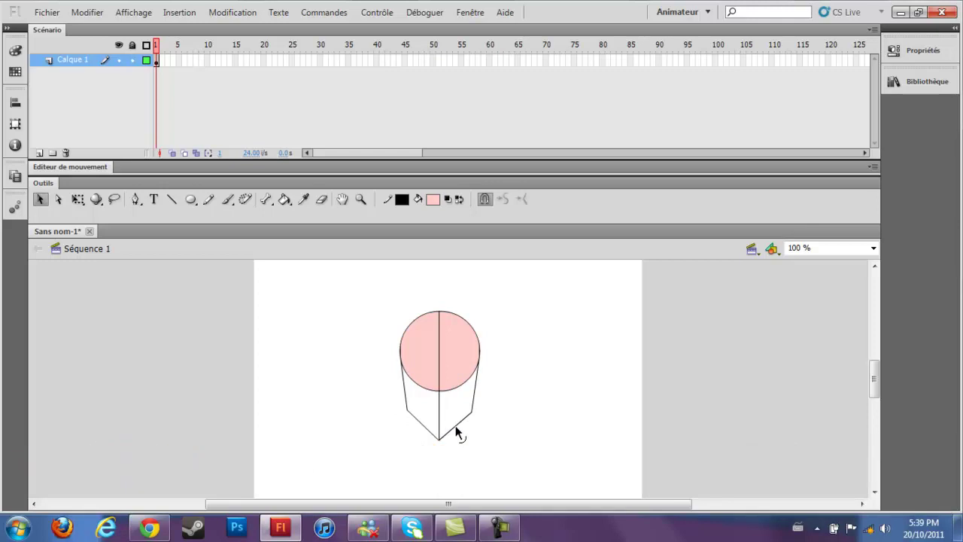
{"action": "left_click_drag", "start_coordinate": [456, 426], "coordinate": [422, 430]}
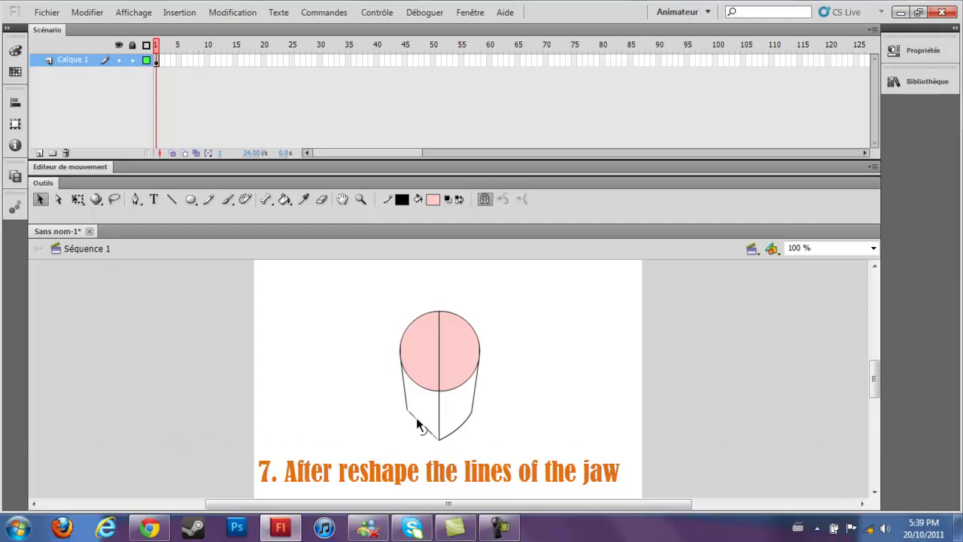
{"action": "left_click_drag", "start_coordinate": [419, 426], "coordinate": [415, 422]}
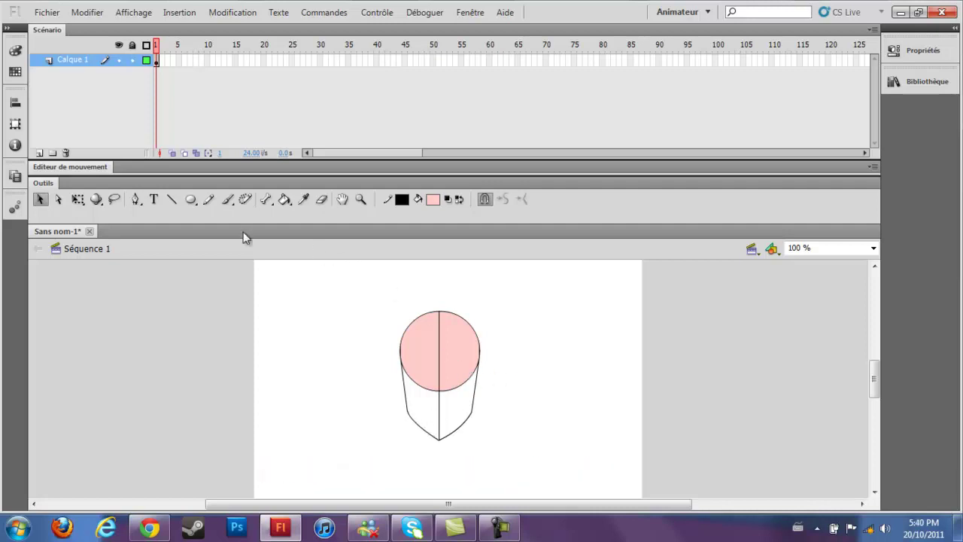
- Draw a horizontal line across the middle of the circle to split it into four parts, and delete the excess beyond its right edge
{"action": "left_click", "coordinate": [172, 200]}
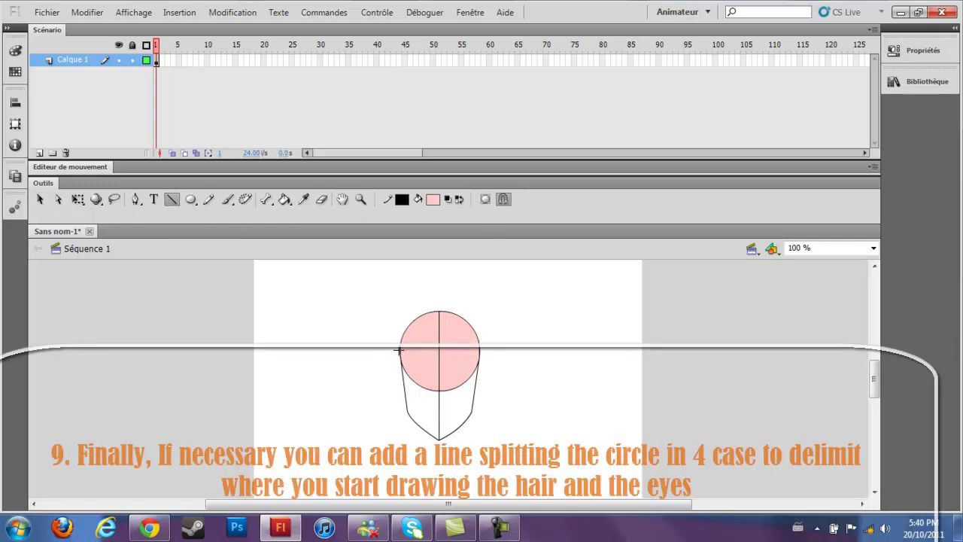
{"action": "left_click_drag", "start_coordinate": [399, 352], "coordinate": [479, 354]}
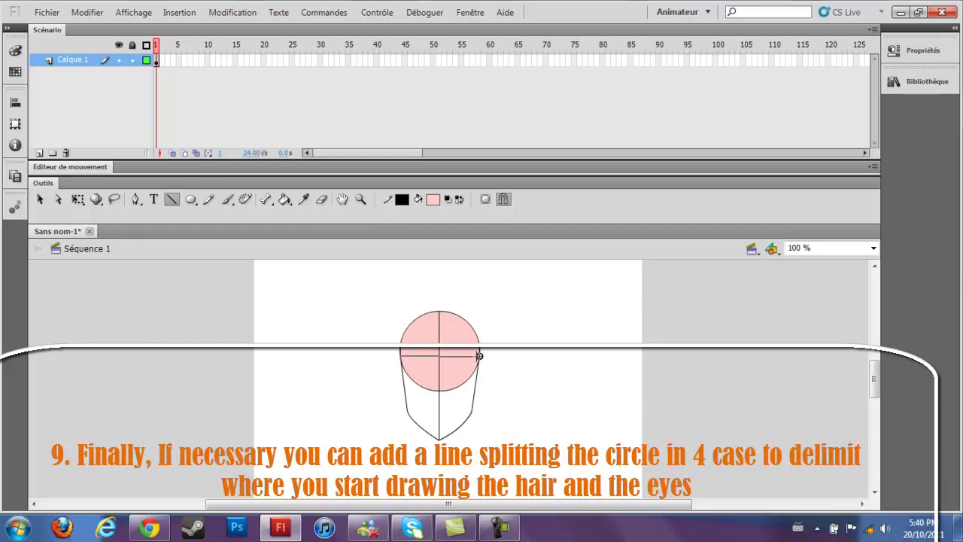
{"action": "left_click_drag", "start_coordinate": [480, 355], "coordinate": [494, 355]}
{"action": "left_click", "coordinate": [42, 199]}
{"action": "left_click", "coordinate": [493, 352]}
{"action": "key", "text": "Delete"}
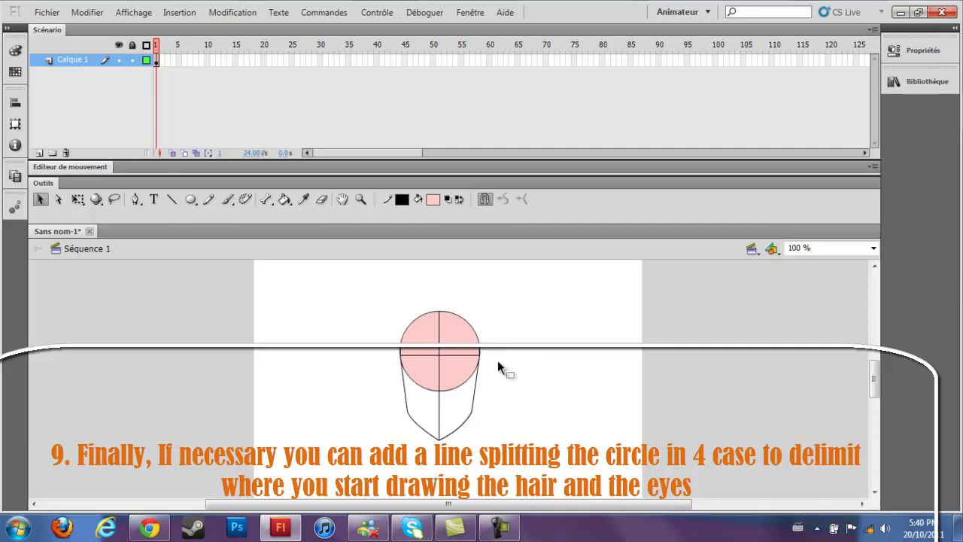
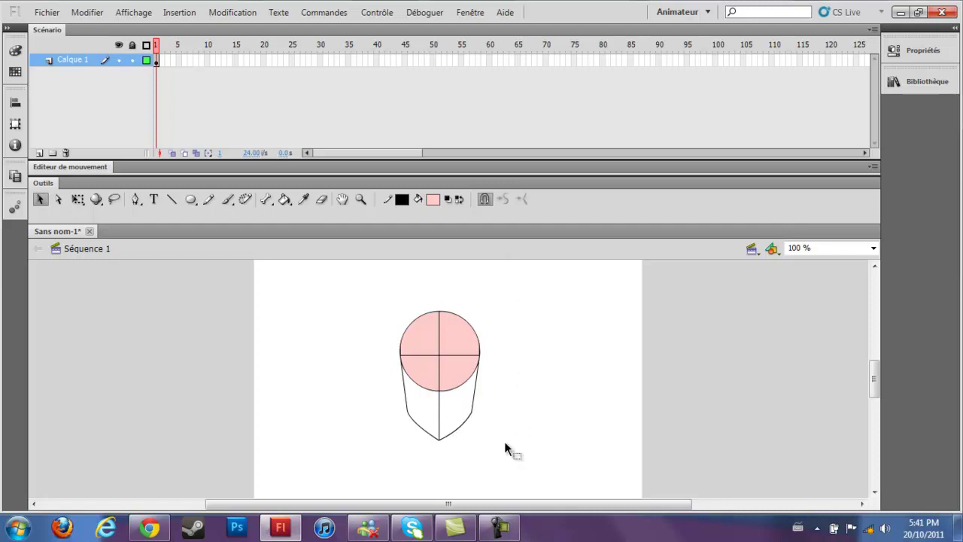
{"action": "left_click", "coordinate": [506, 532]}
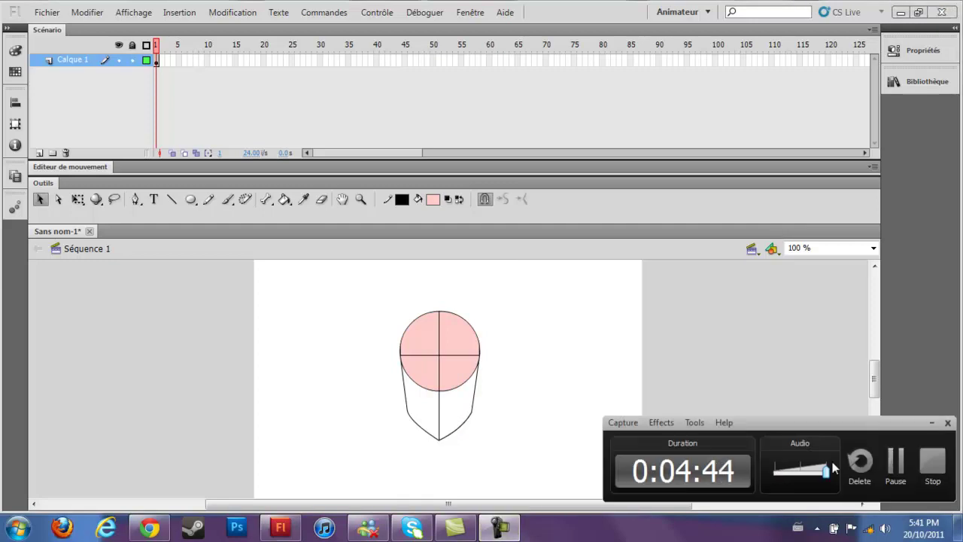